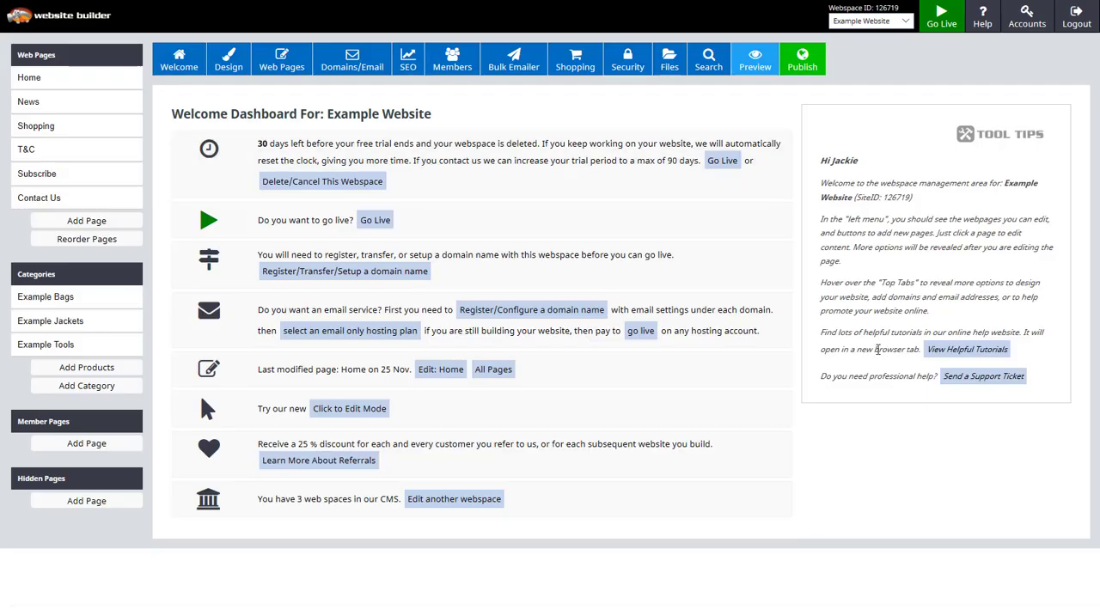
- Upload the photo of kittens in a basket as the main image in the website's banner and slideshow settings
{"action": "mouse_move", "coordinate": [228, 58]}
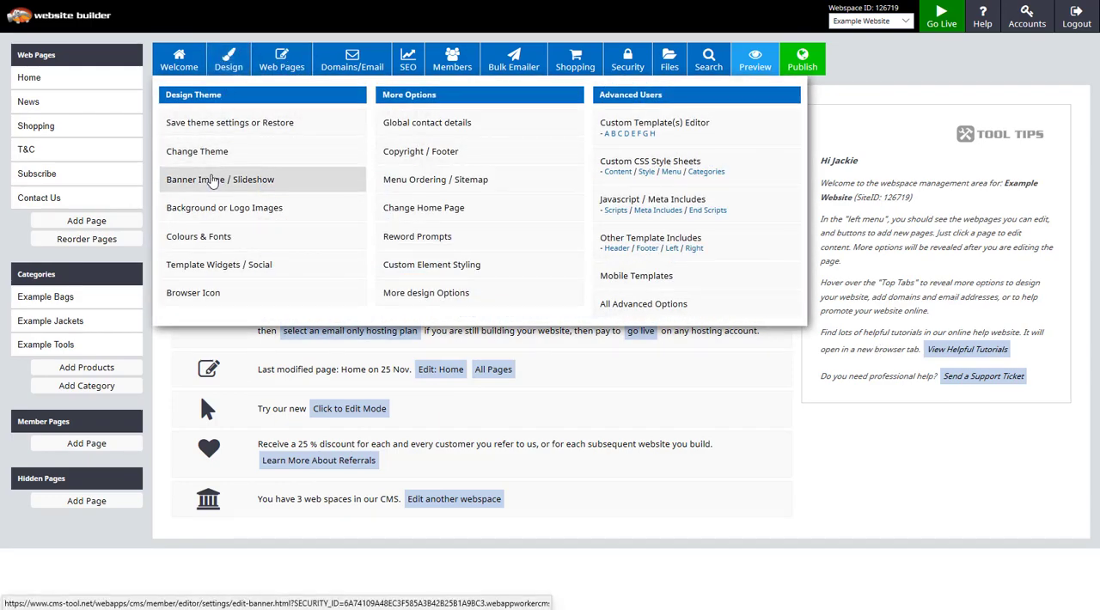
{"action": "left_click", "coordinate": [214, 179]}
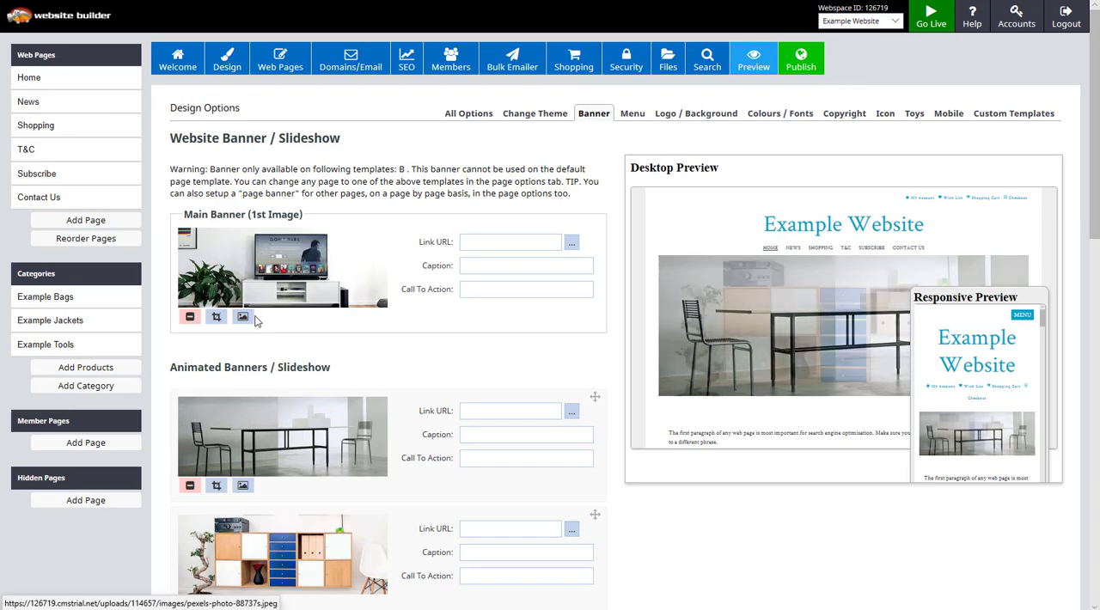
{"action": "left_click", "coordinate": [242, 318]}
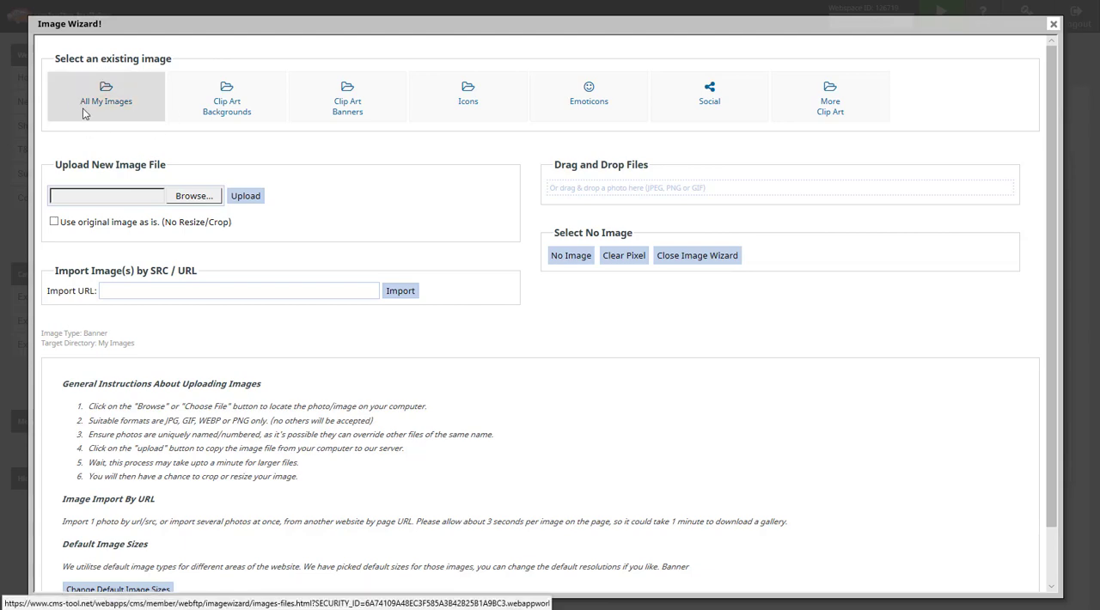
{"action": "left_click", "coordinate": [193, 196]}
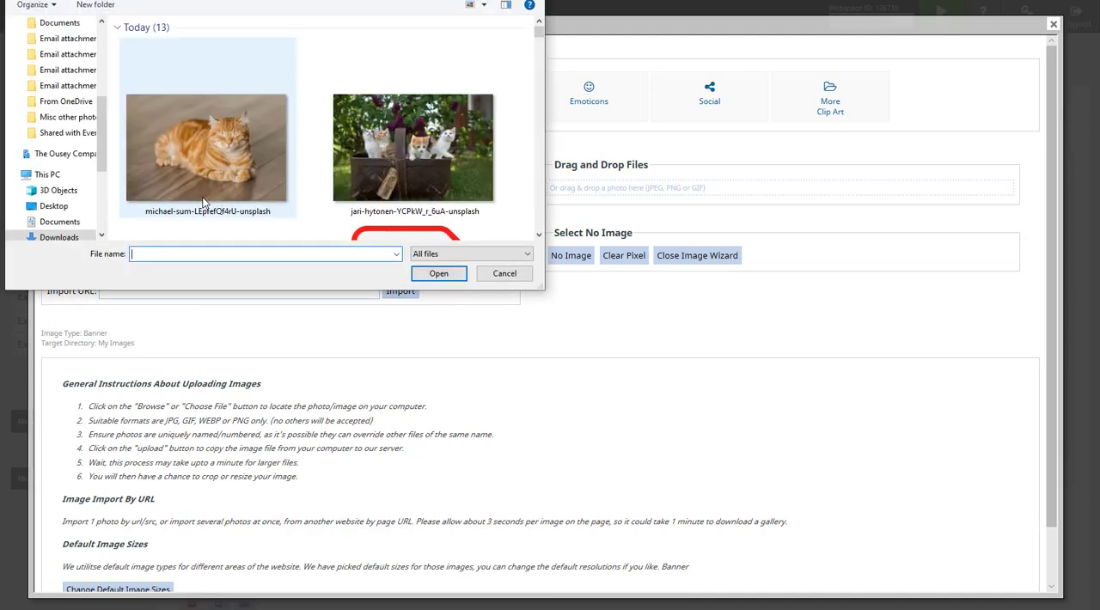
{"action": "left_click", "coordinate": [412, 148]}
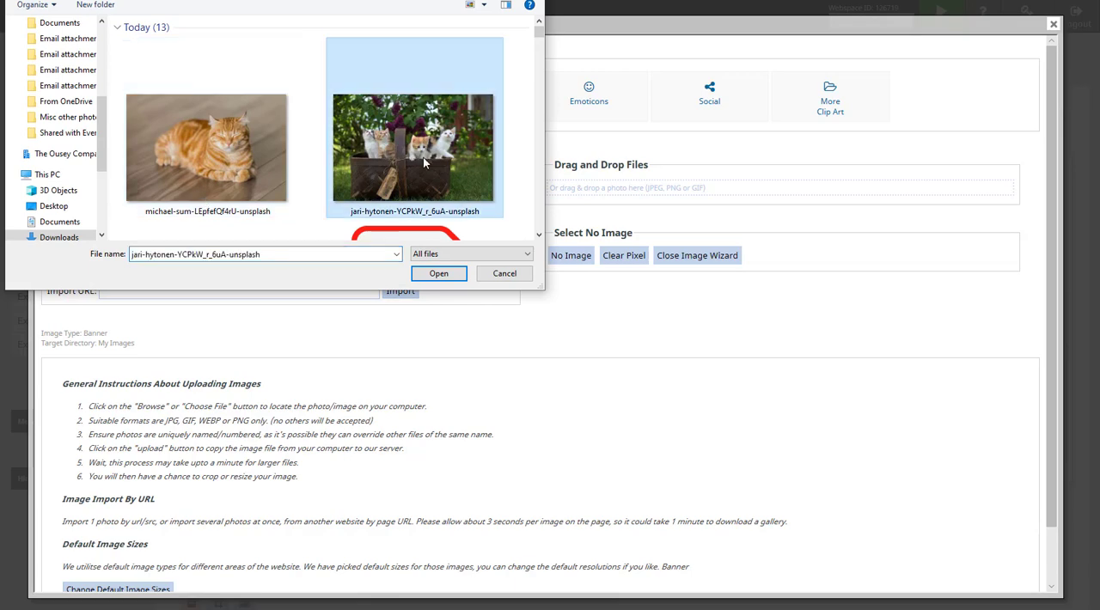
{"action": "left_click", "coordinate": [438, 274]}
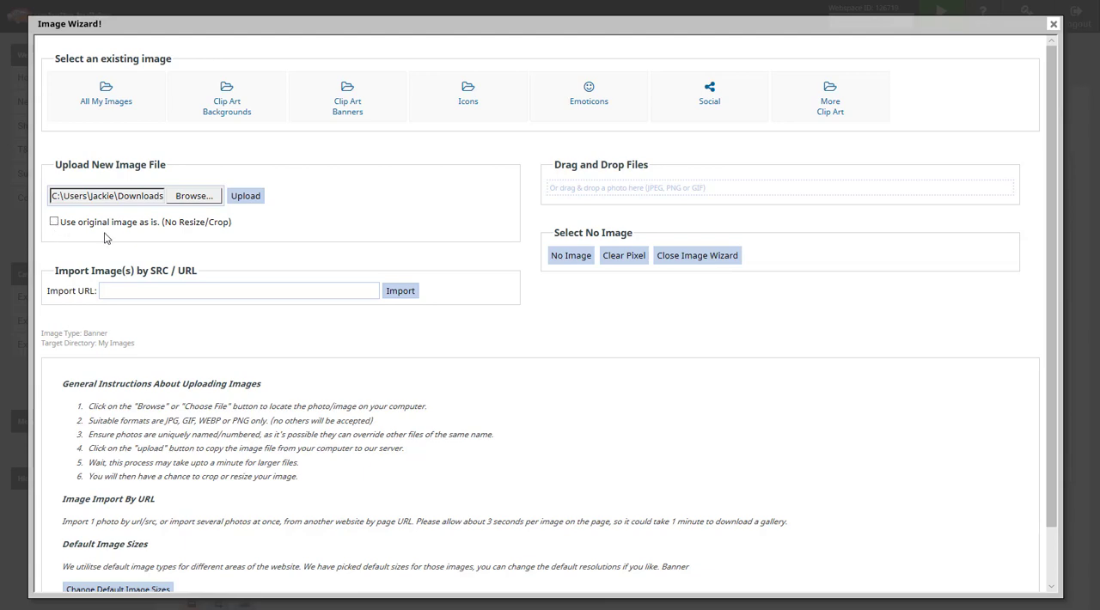
{"action": "left_click", "coordinate": [245, 196]}
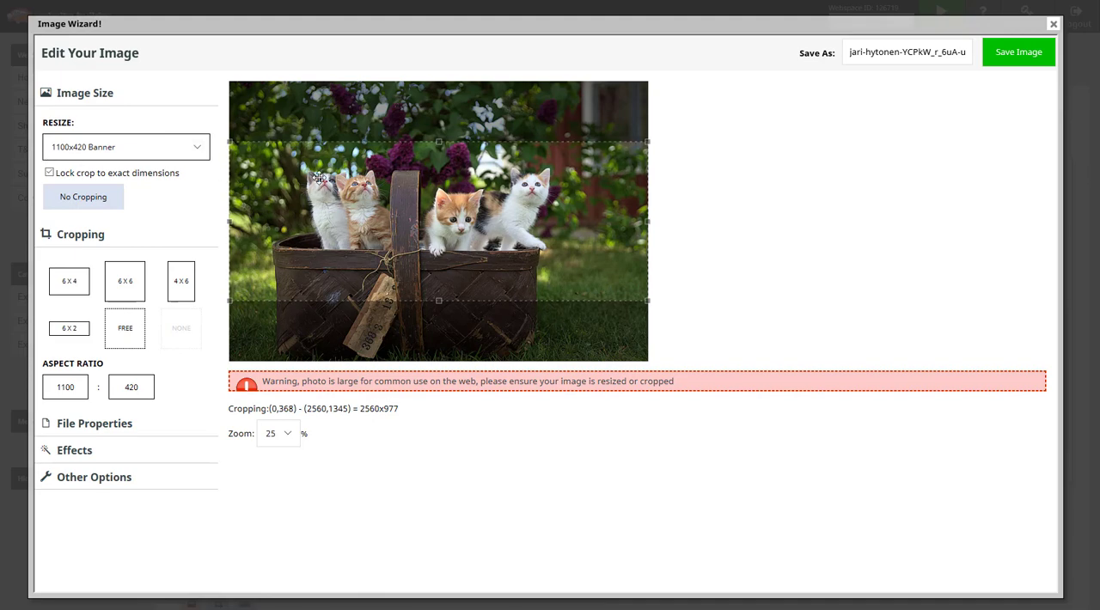
- Shift the 1100x420 crop down over the kittens and basket, and save the image as example-website-cat-bann.jpg
{"action": "left_click_drag", "start_coordinate": [428, 209], "coordinate": [444, 229]}
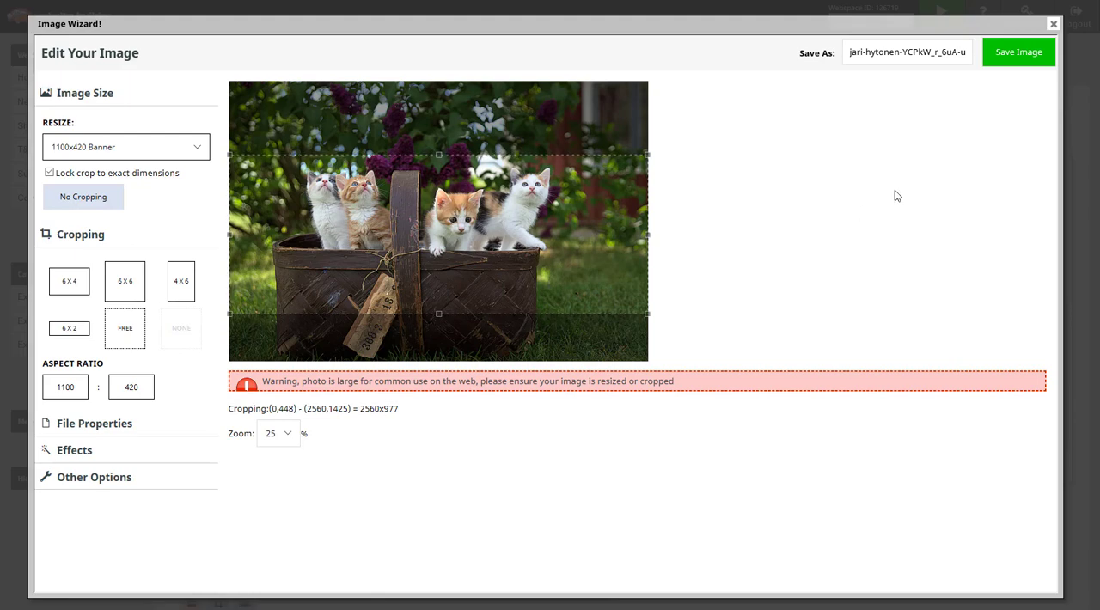
{"action": "left_click_drag", "start_coordinate": [953, 53], "coordinate": [851, 53]}
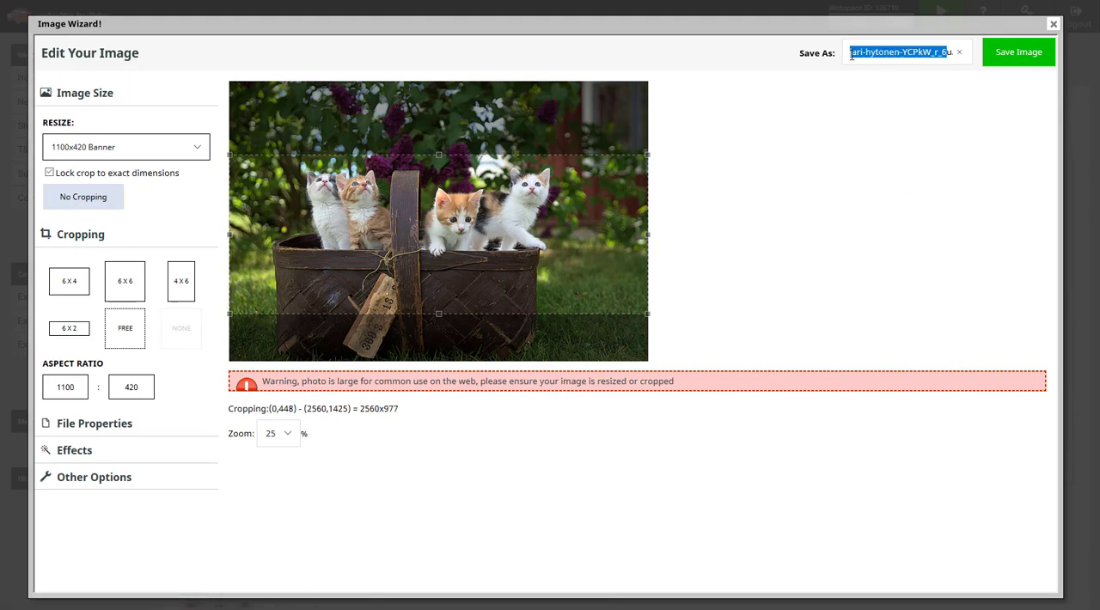
{"action": "key", "text": "BackSpace"}
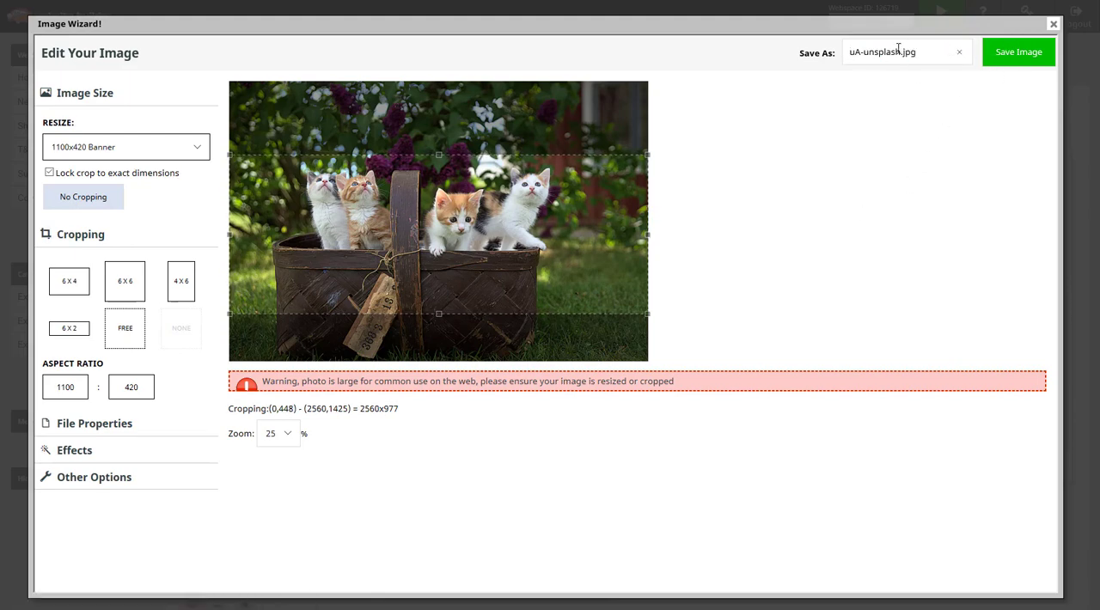
{"action": "left_click_drag", "start_coordinate": [899, 51], "coordinate": [830, 53]}
{"action": "key", "text": "BackSpace"}
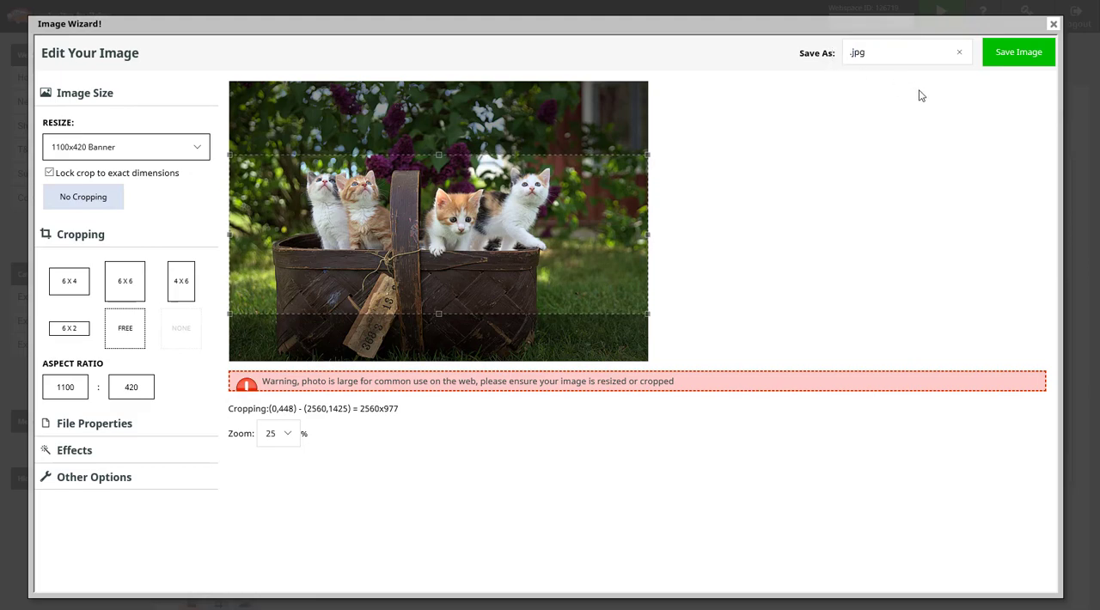
{"action": "type", "text": "example-"}
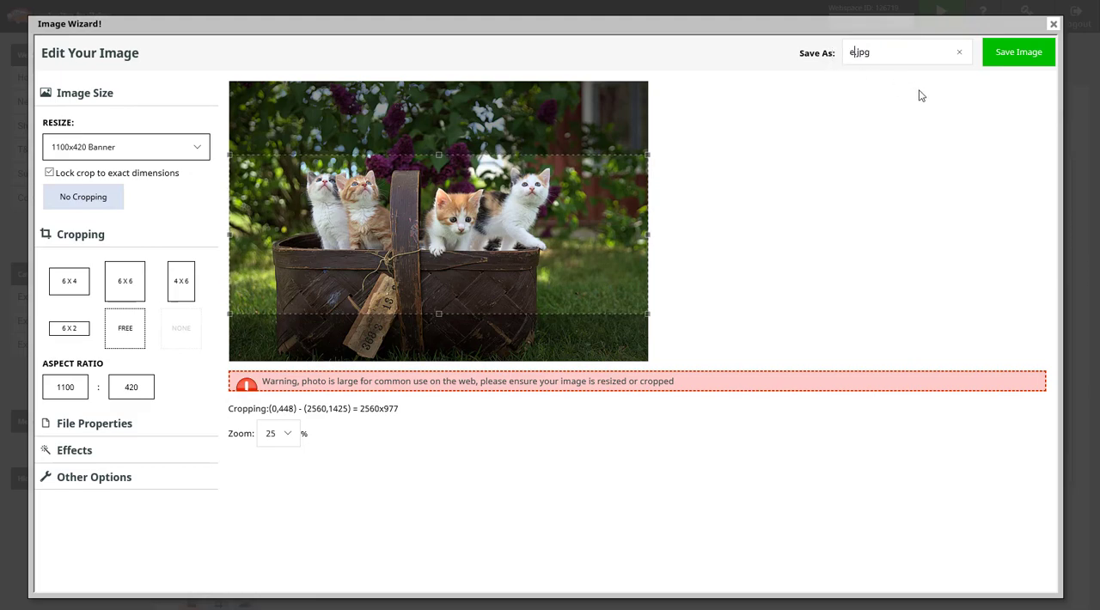
{"action": "type", "text": "website"}
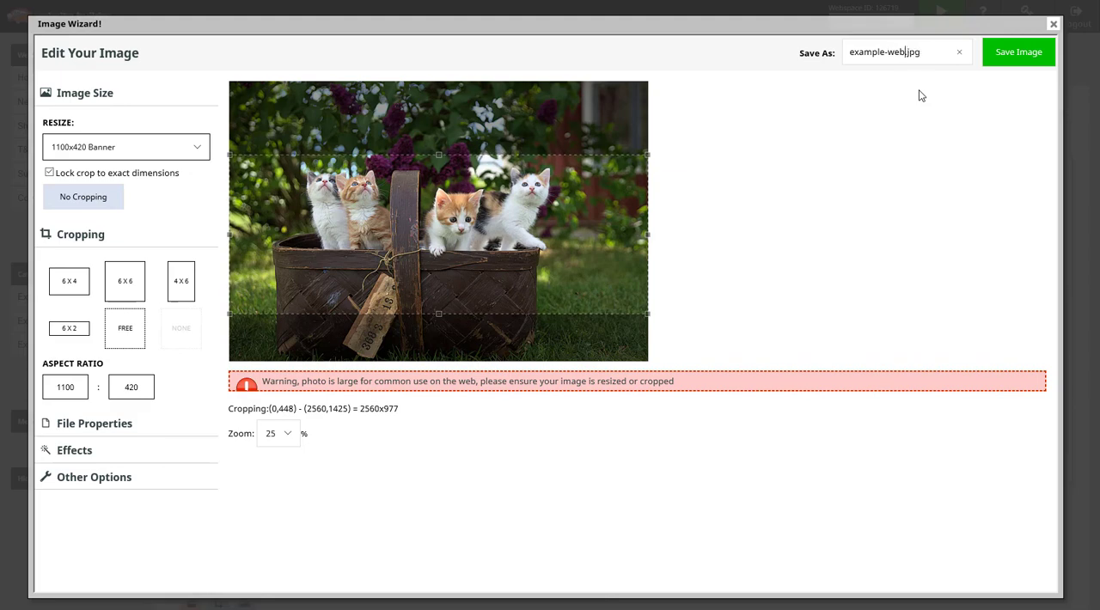
{"action": "type", "text": "-cat-banner"}
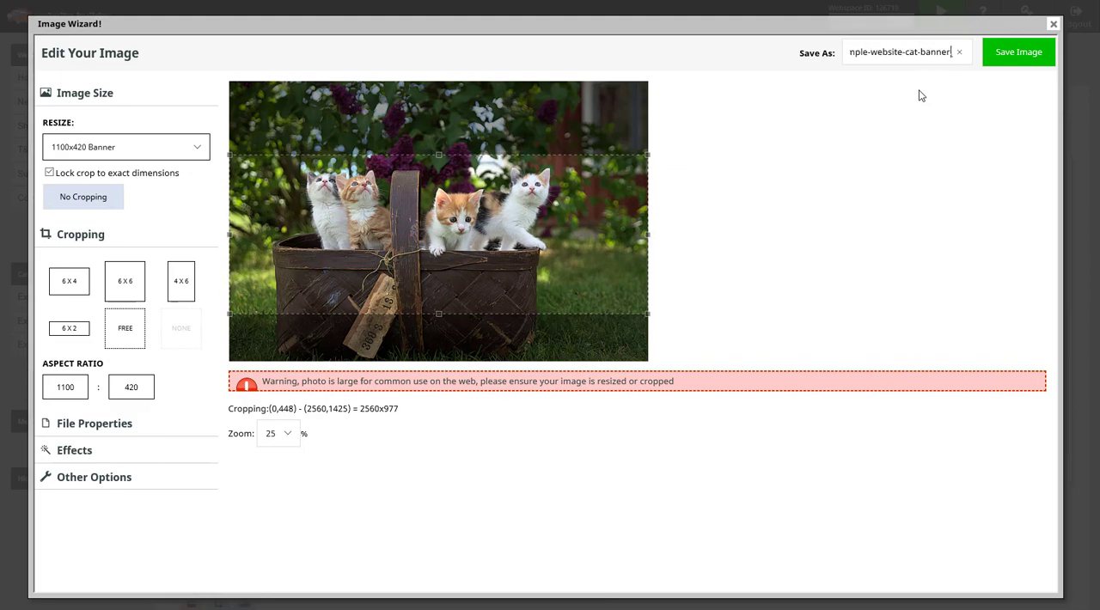
{"action": "left_click", "coordinate": [1017, 62]}
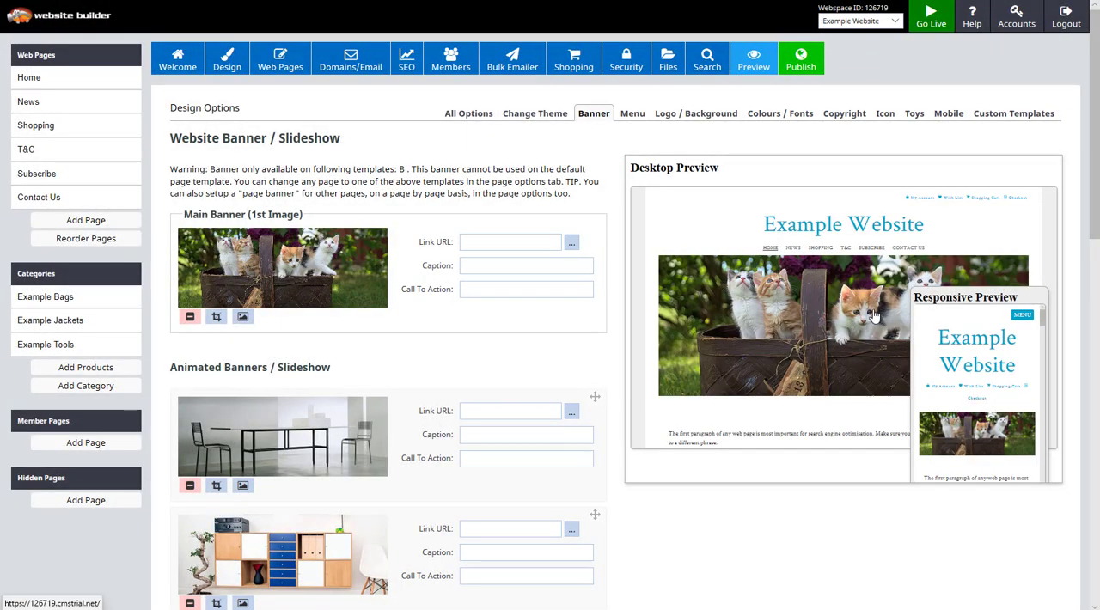
- Upload the orange cat photo to replace the table-and-chairs image in the first animated banner
{"action": "left_click", "coordinate": [242, 486]}
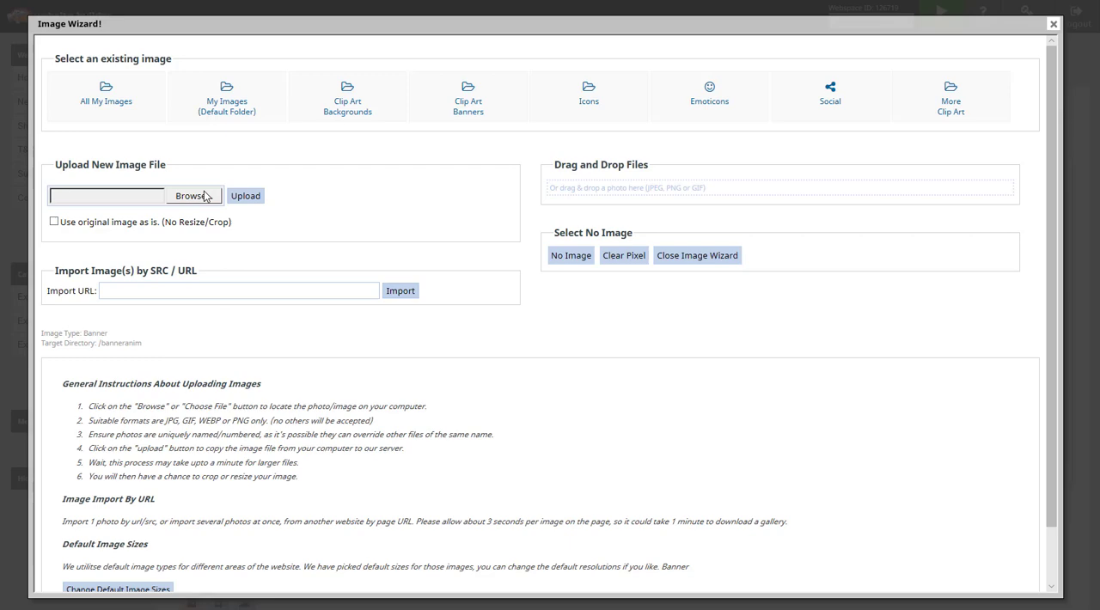
{"action": "left_click", "coordinate": [190, 196]}
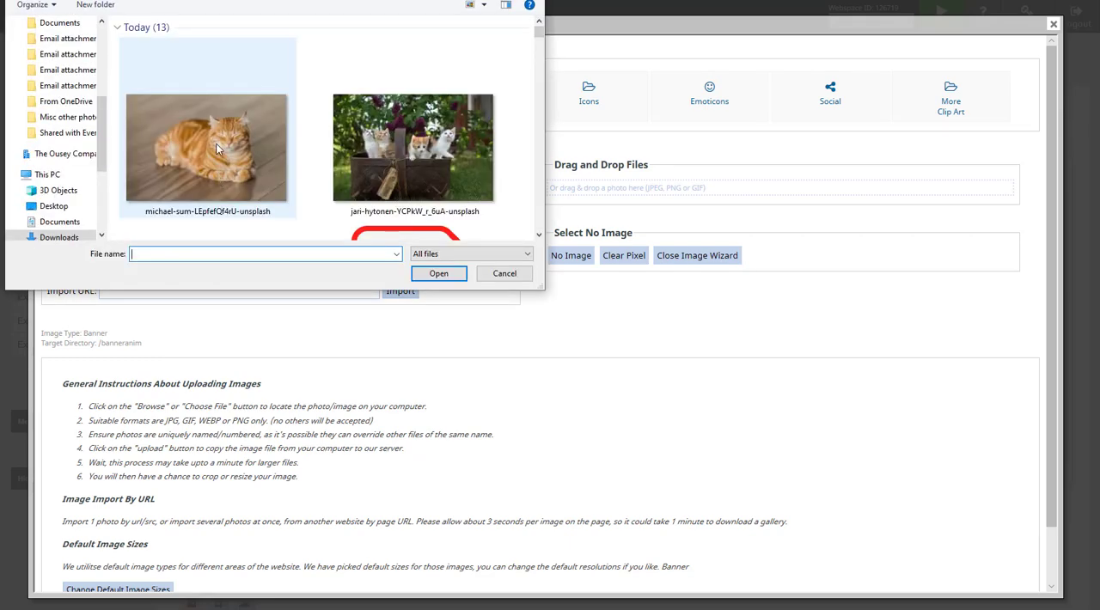
{"action": "left_click", "coordinate": [216, 176]}
{"action": "left_click", "coordinate": [439, 274]}
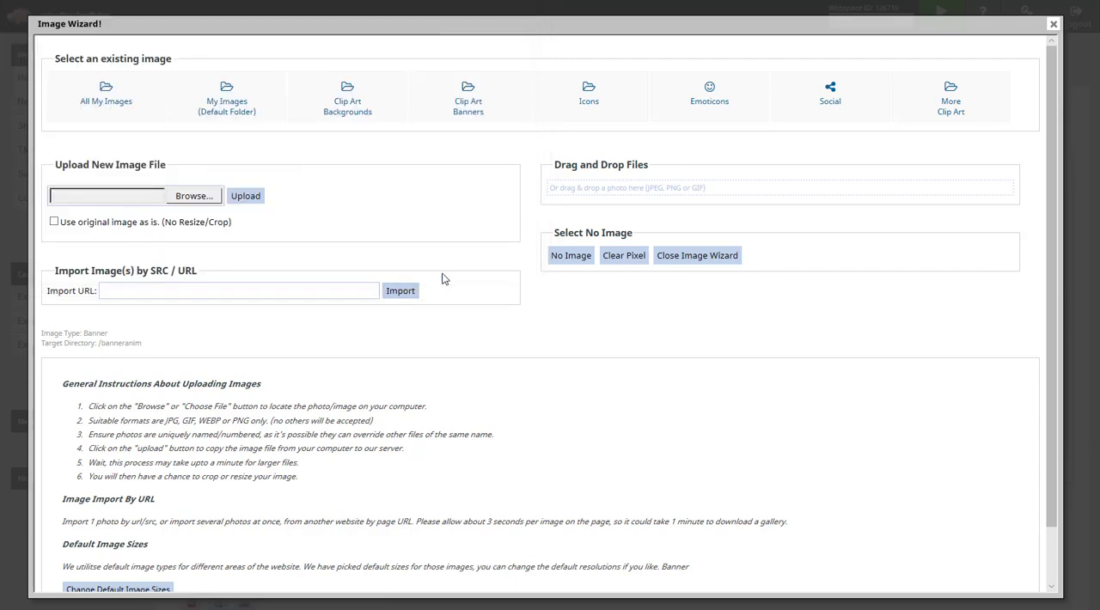
{"action": "left_click", "coordinate": [261, 198]}
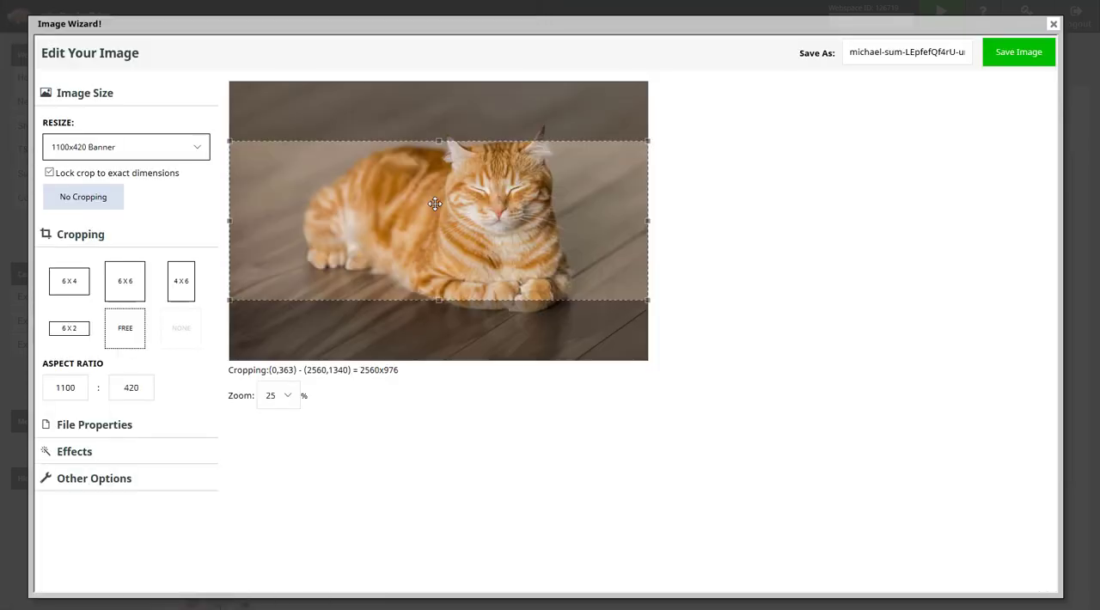
- Shift the 1100x420 crop up to include the cat's ears and save the image as orange-cat.jpg
{"action": "left_click_drag", "start_coordinate": [453, 163], "coordinate": [460, 196]}
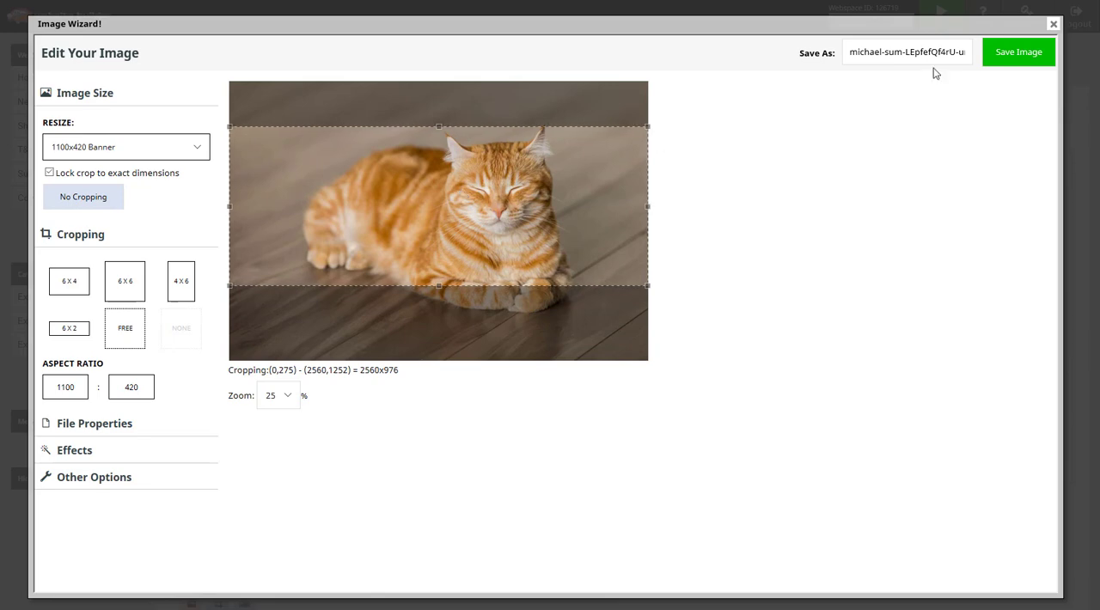
{"action": "left_click_drag", "start_coordinate": [962, 50], "coordinate": [849, 54]}
{"action": "key", "text": "BackSpace"}
{"action": "key", "text": "BackSpace"}
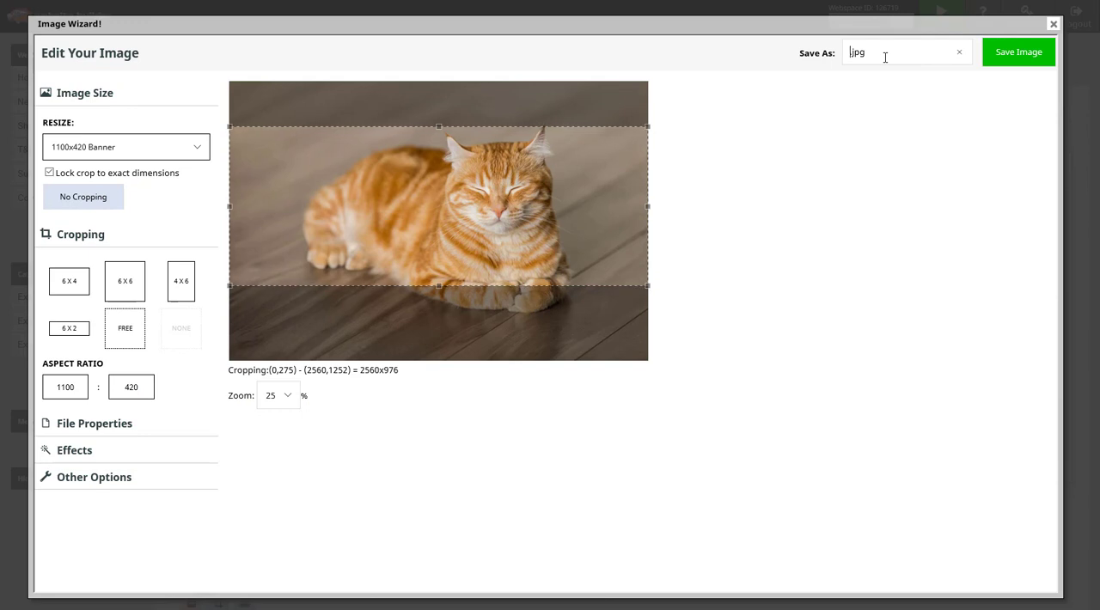
{"action": "type", "text": "orange-cat"}
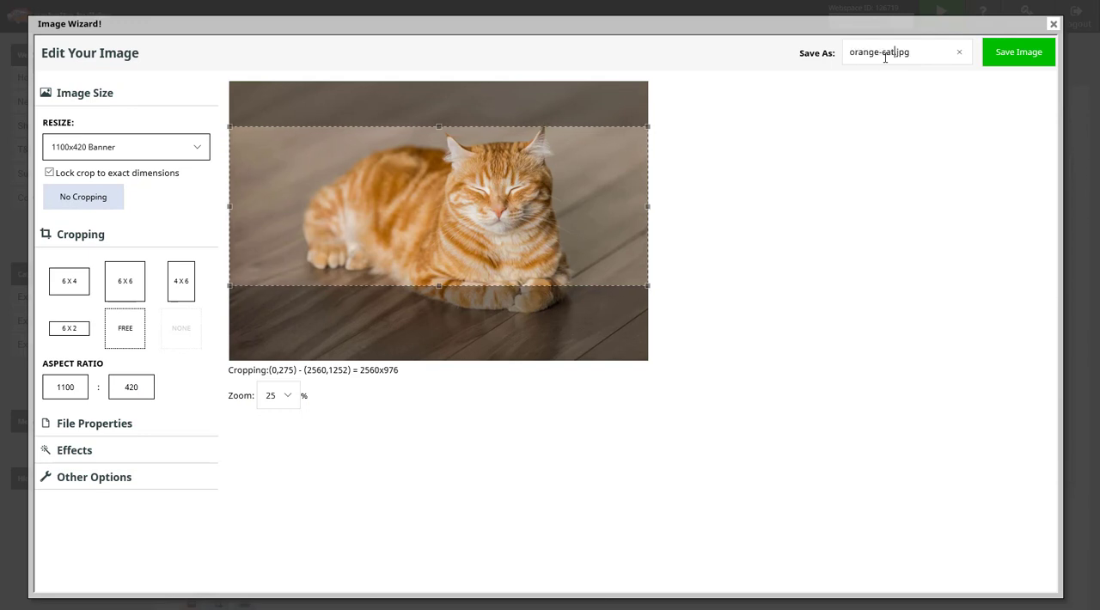
{"action": "left_click", "coordinate": [1017, 53]}
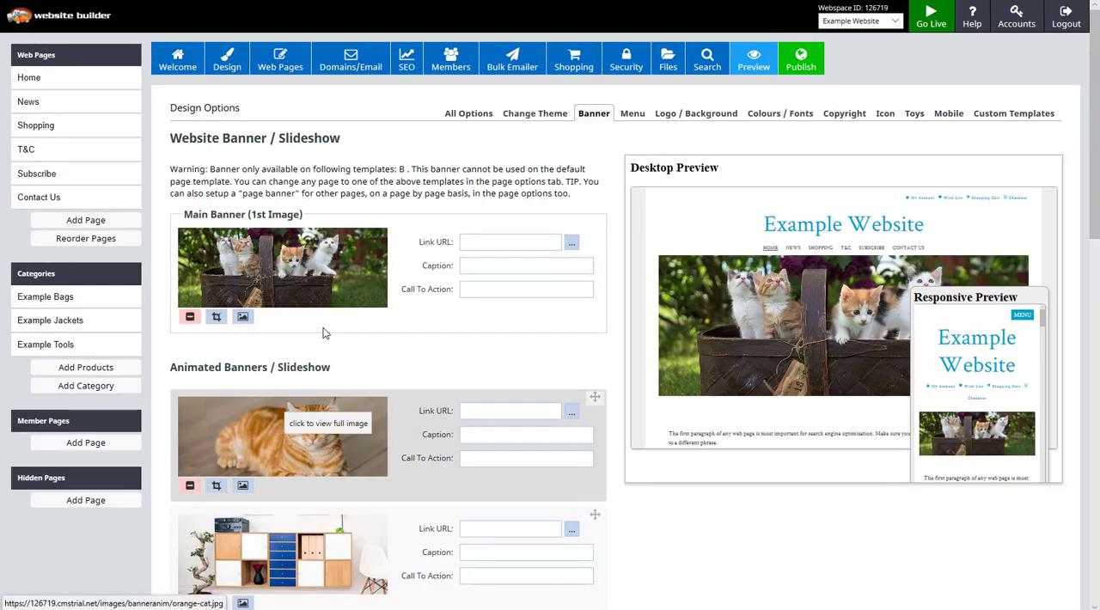
- Remove the shelving unit image from the second animated banner slot
{"action": "scroll", "coordinate": [346, 399], "scroll_direction": "down", "scroll_amount": 3}
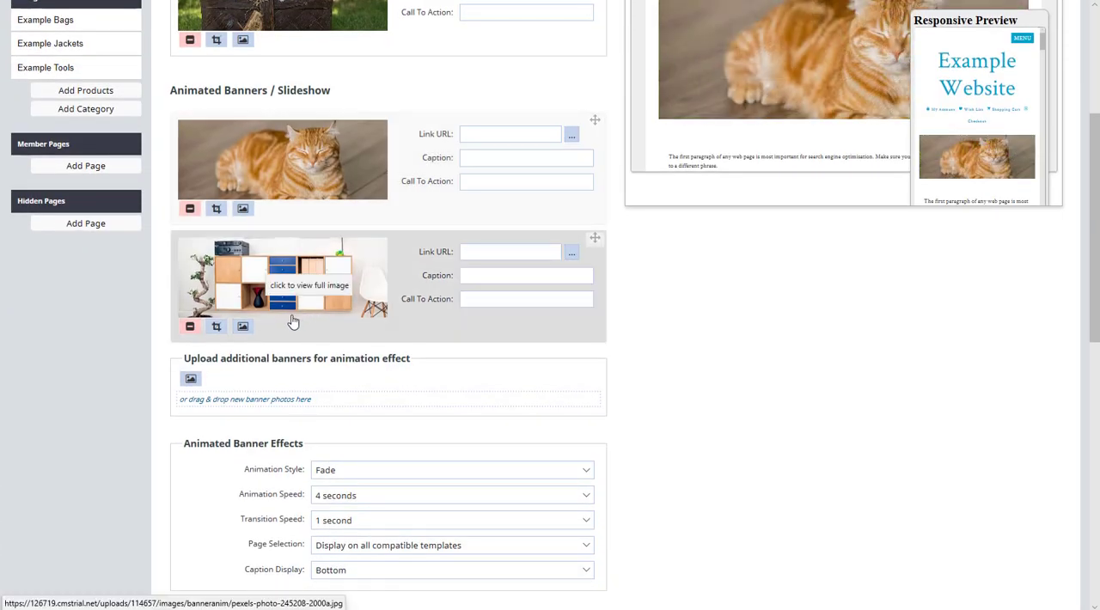
{"action": "left_click", "coordinate": [189, 327]}
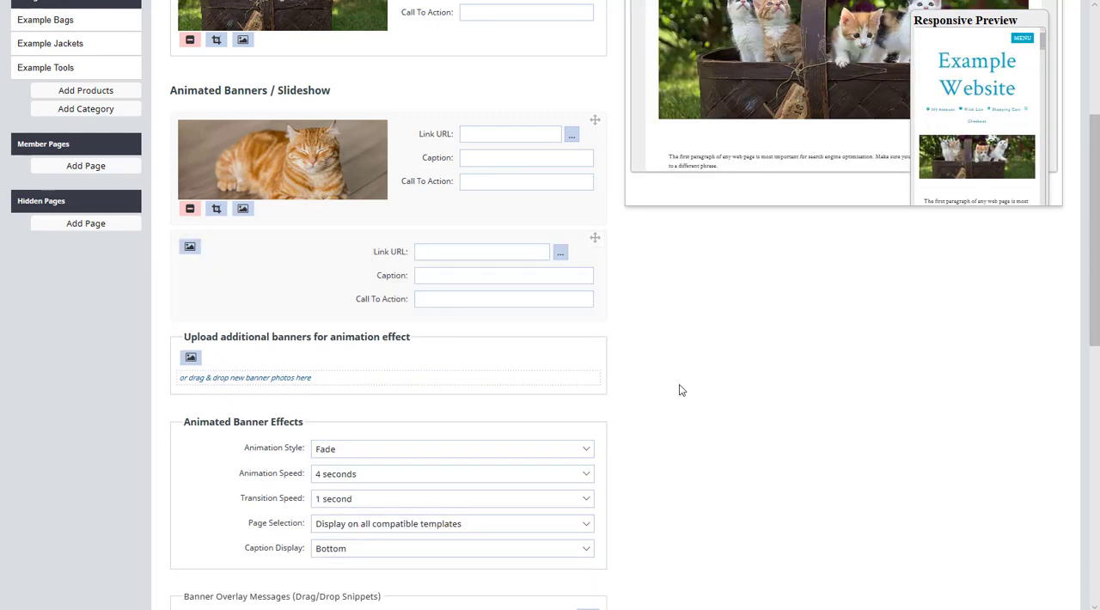
- Link the main banner to the shop product page /product/2087537 on this site
{"action": "scroll", "coordinate": [679, 389], "scroll_direction": "up", "scroll_amount": 5}
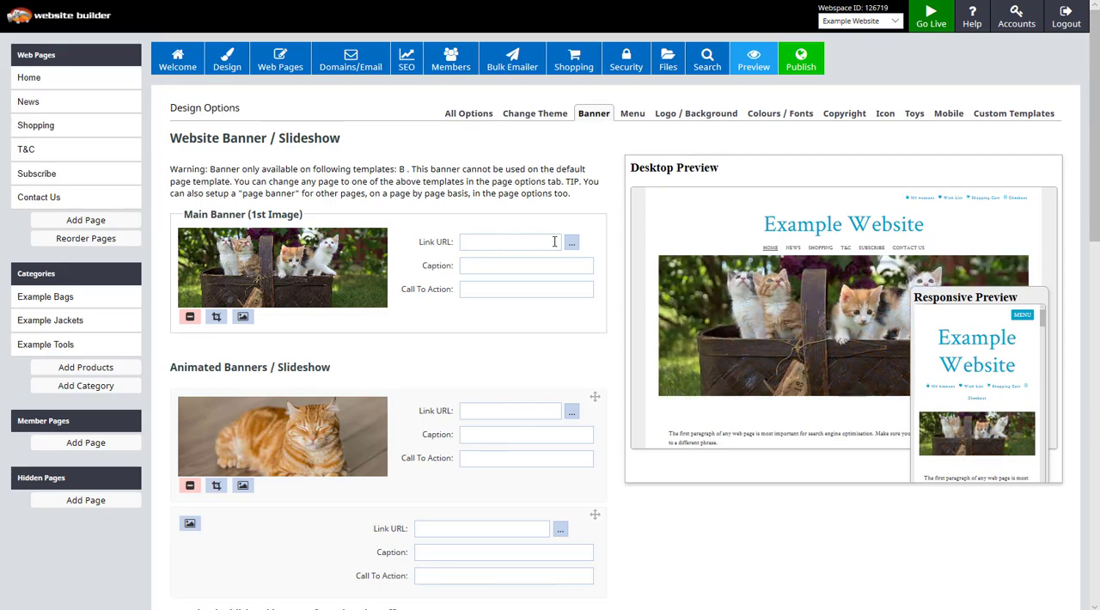
{"action": "left_click", "coordinate": [571, 243]}
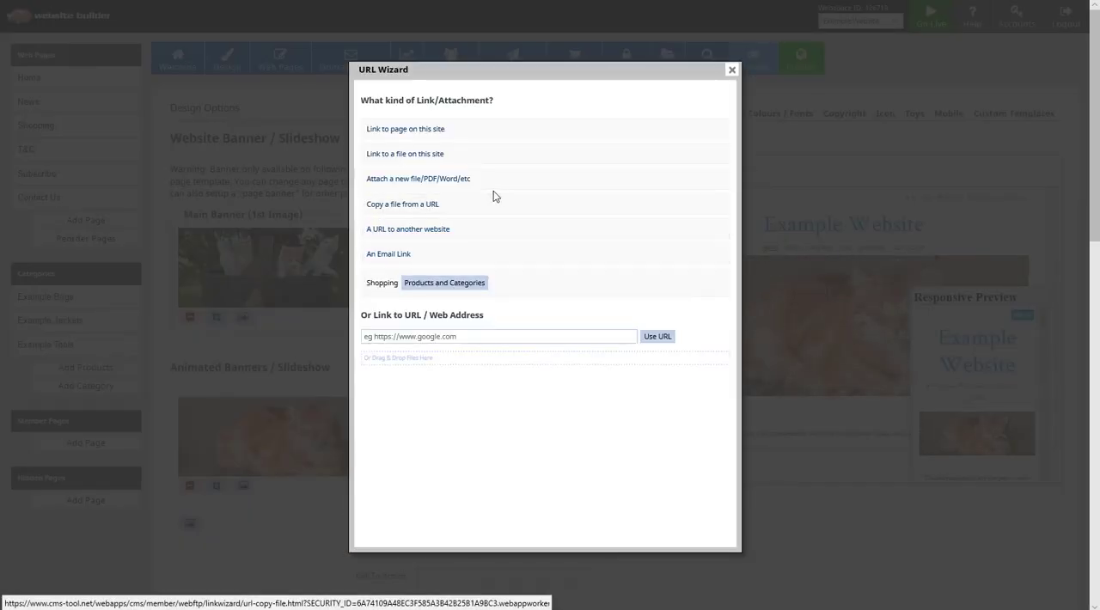
{"action": "left_click", "coordinate": [431, 131]}
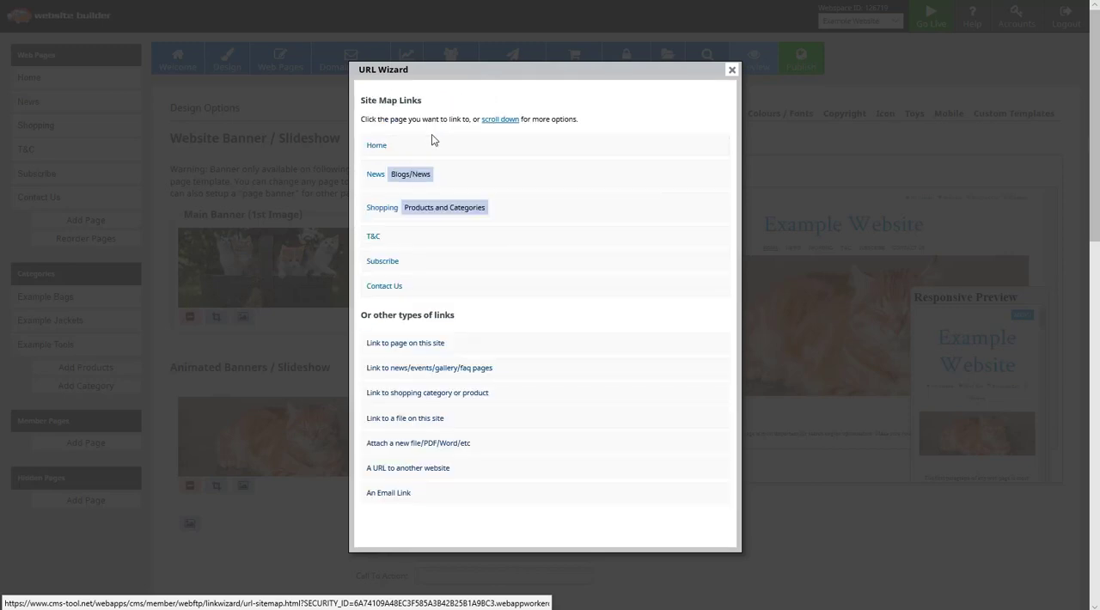
{"action": "left_click", "coordinate": [426, 211]}
{"action": "left_click", "coordinate": [389, 149]}
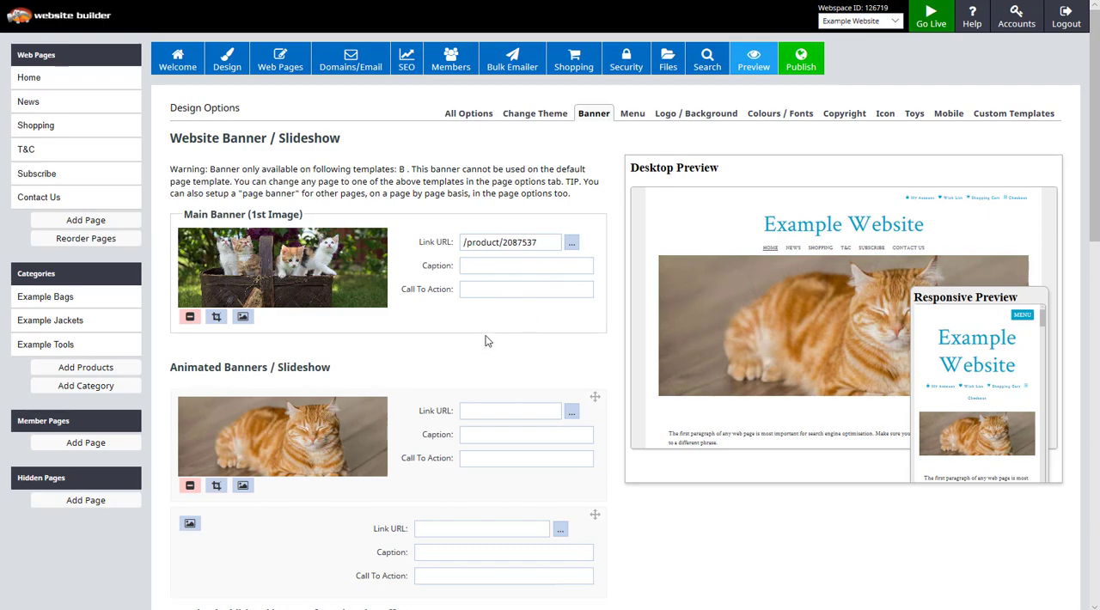
- Set the animated banner's style to Cycle2 Fadeout and its animation speed to 2 seconds
{"action": "scroll", "coordinate": [486, 341], "scroll_direction": "down", "scroll_amount": 5}
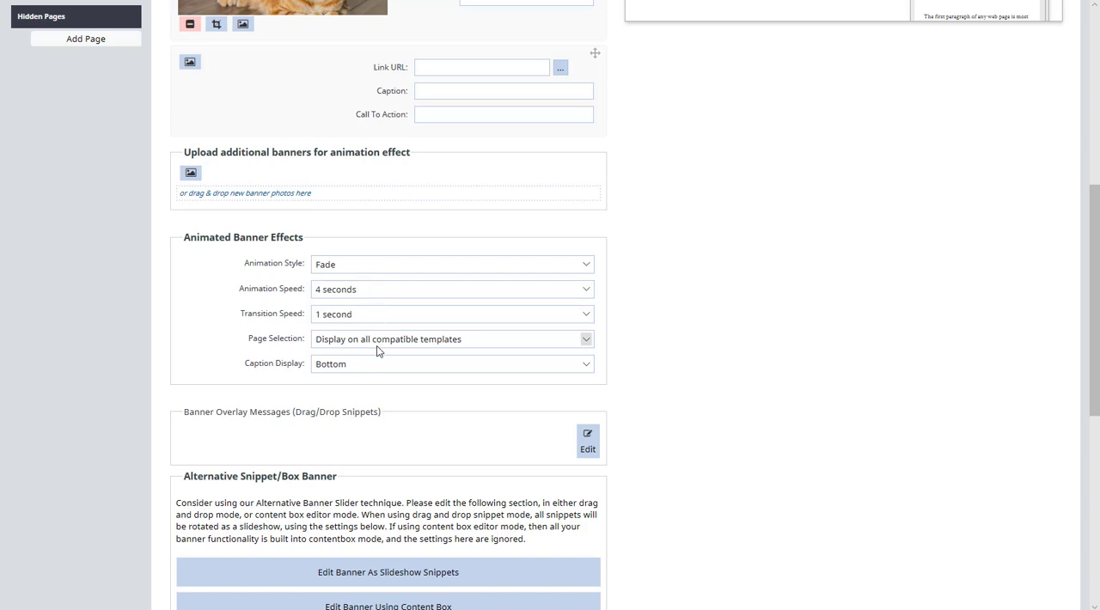
{"action": "left_click", "coordinate": [394, 266]}
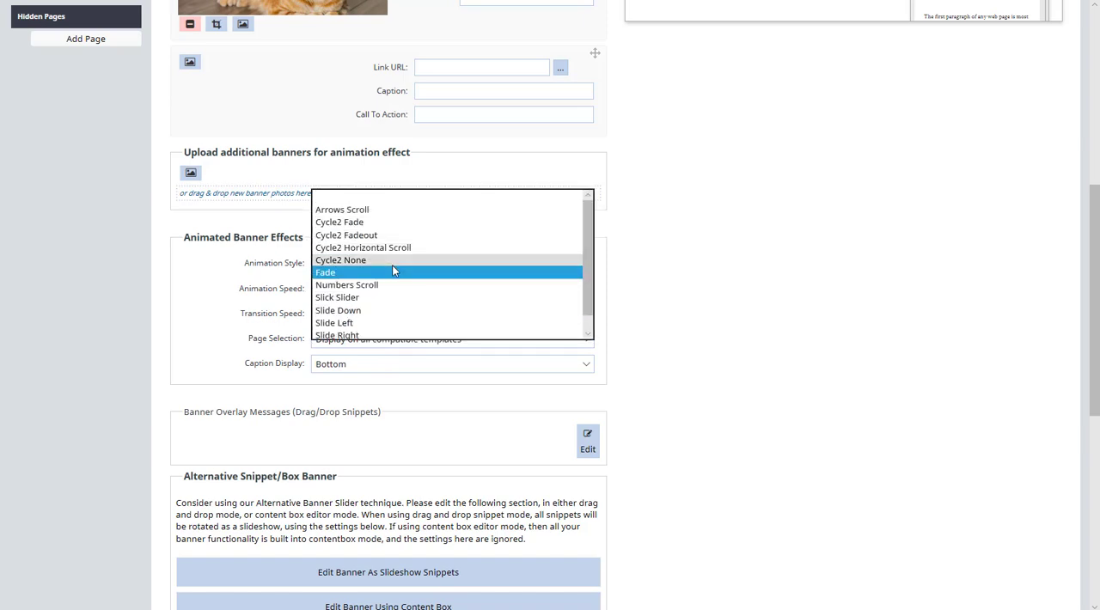
{"action": "left_click", "coordinate": [397, 237]}
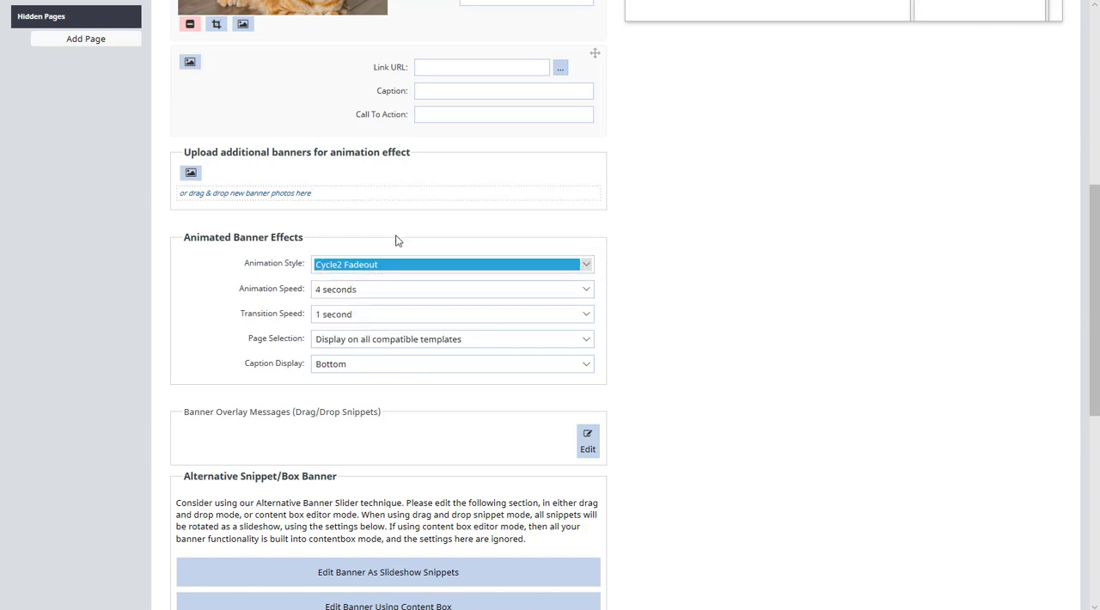
{"action": "left_click", "coordinate": [387, 289]}
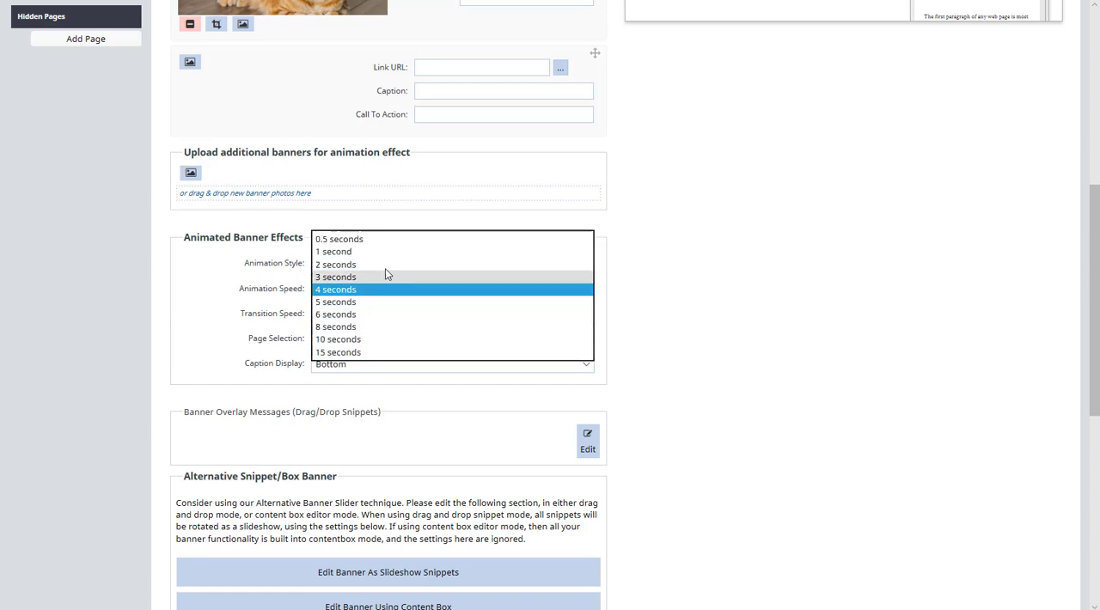
{"action": "left_click", "coordinate": [387, 265]}
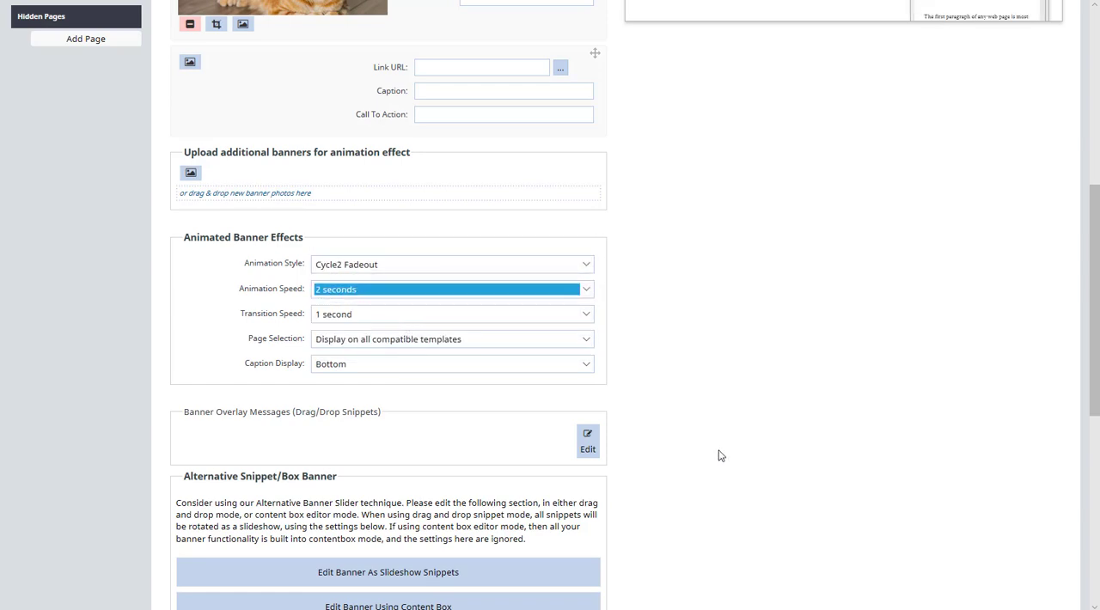
- Check the updated banner settings and preview, and publish the website changes
{"action": "scroll", "coordinate": [722, 455], "scroll_direction": "up", "scroll_amount": 5}
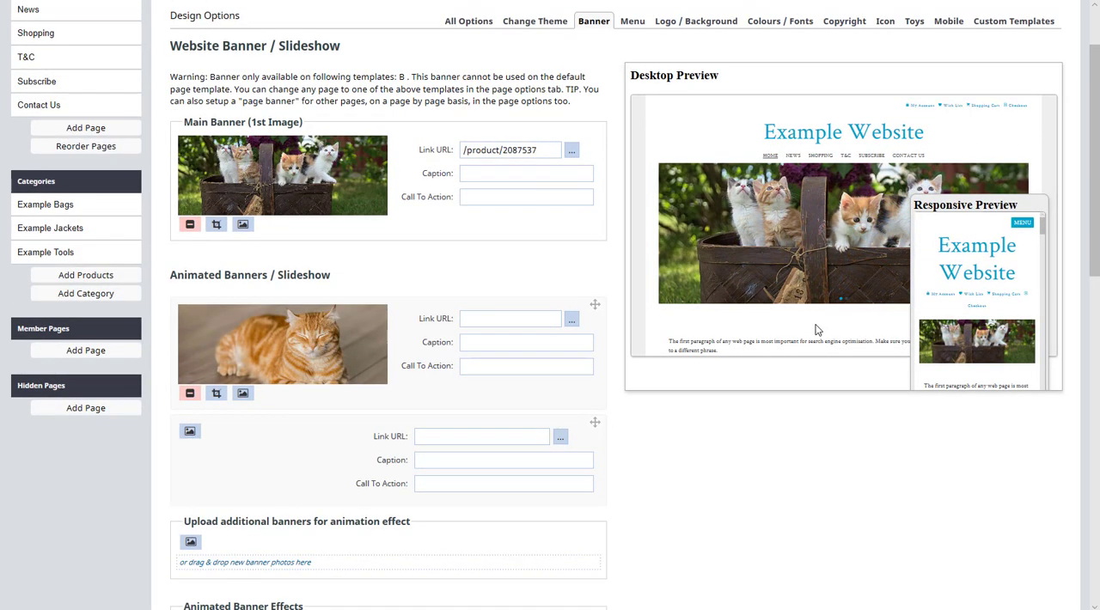
{"action": "scroll", "coordinate": [533, 438], "scroll_direction": "down", "scroll_amount": 7}
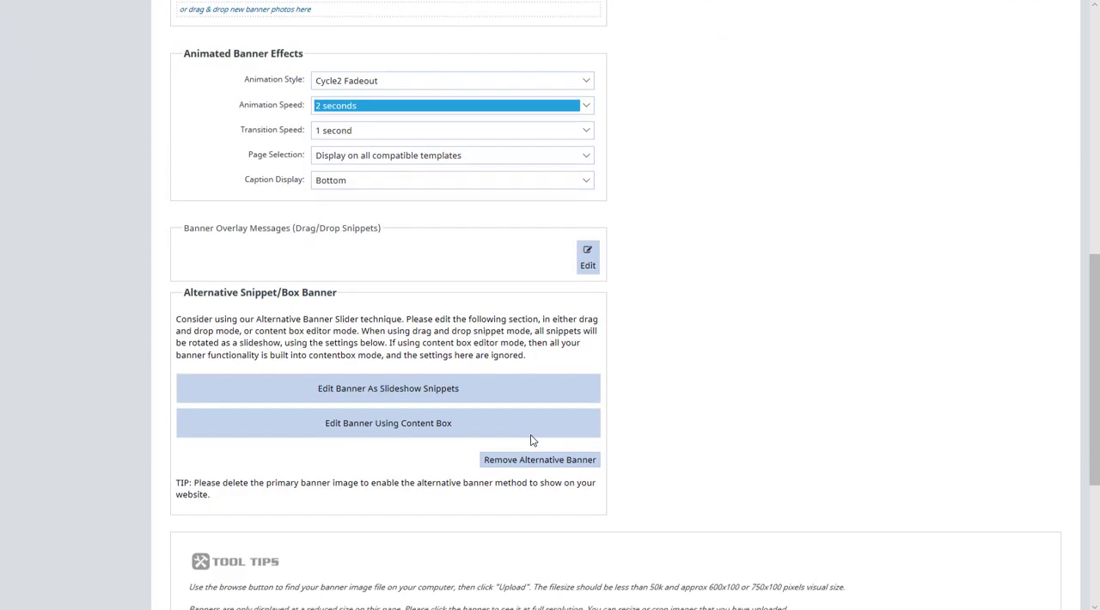
{"action": "scroll", "coordinate": [531, 440], "scroll_direction": "up", "scroll_amount": 8}
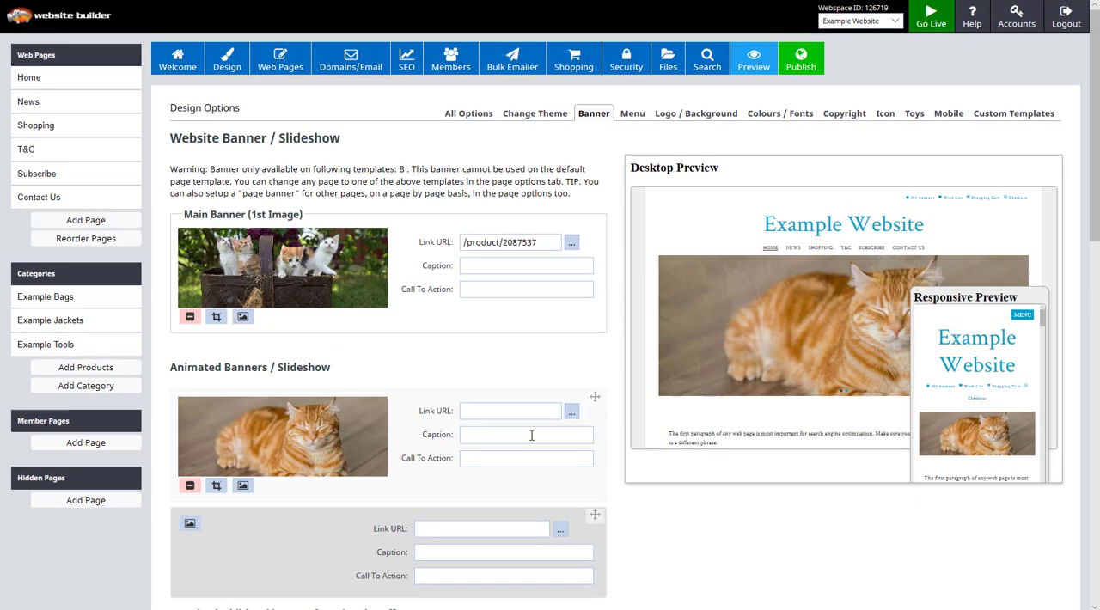
{"action": "left_click", "coordinate": [811, 67]}
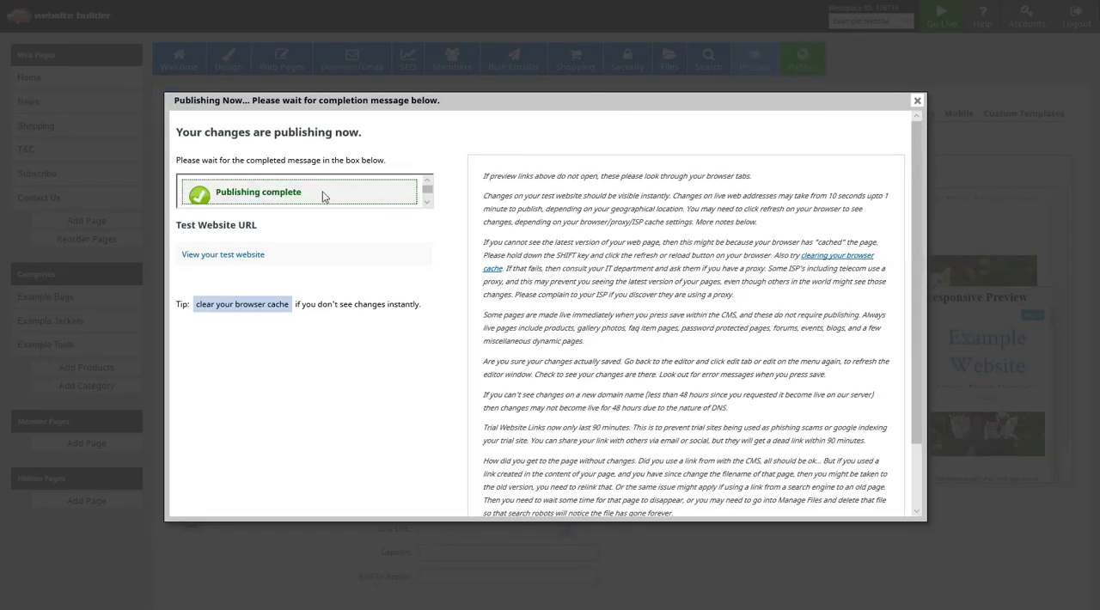